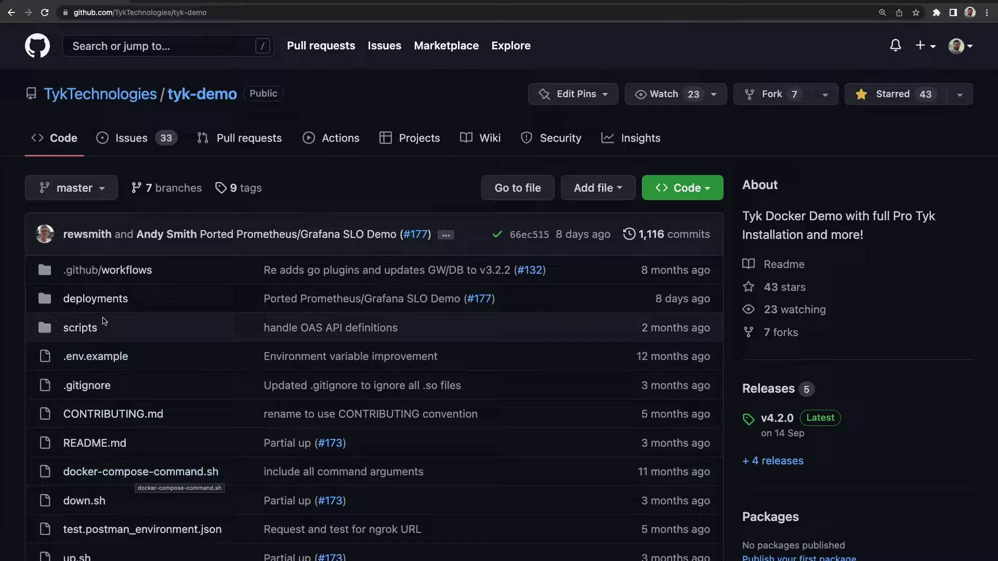
# Open the deployments folder, then the slo-prometheus-grafana folder, to read its README Setup steps
pyautogui.click(95, 299)
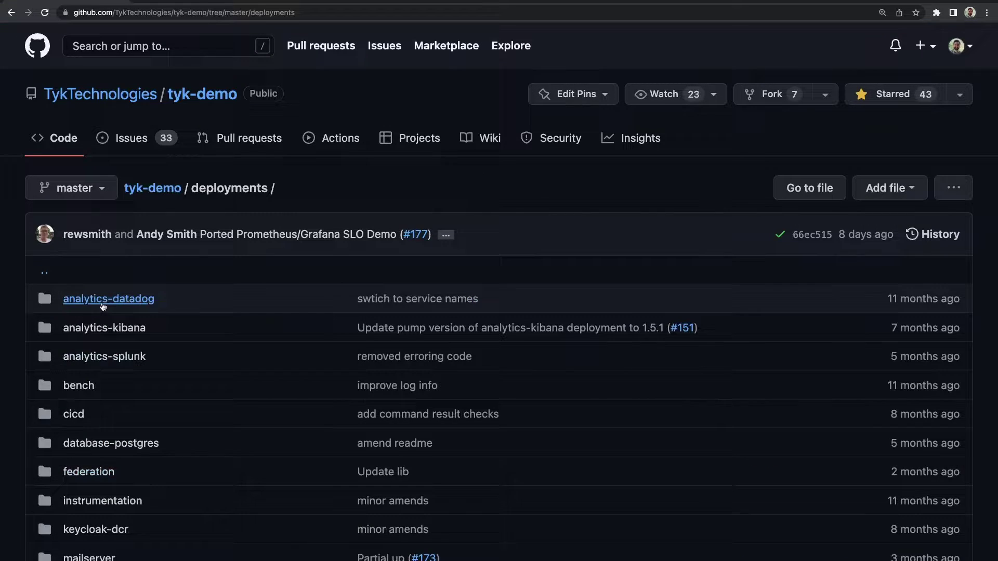
pyautogui.scroll(-3, 102, 304)
pyautogui.scroll(-1, 103, 306)
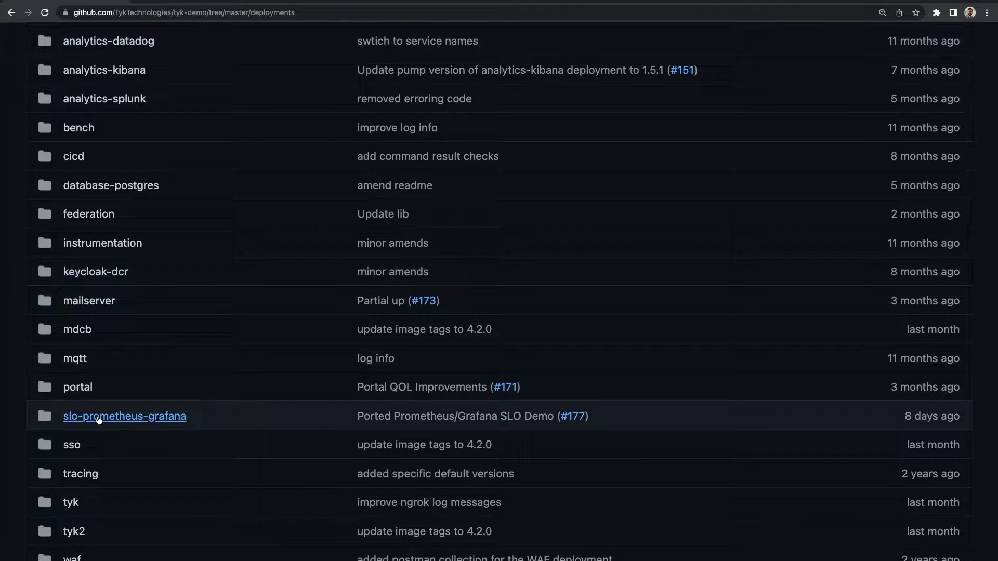
pyautogui.click(98, 419)
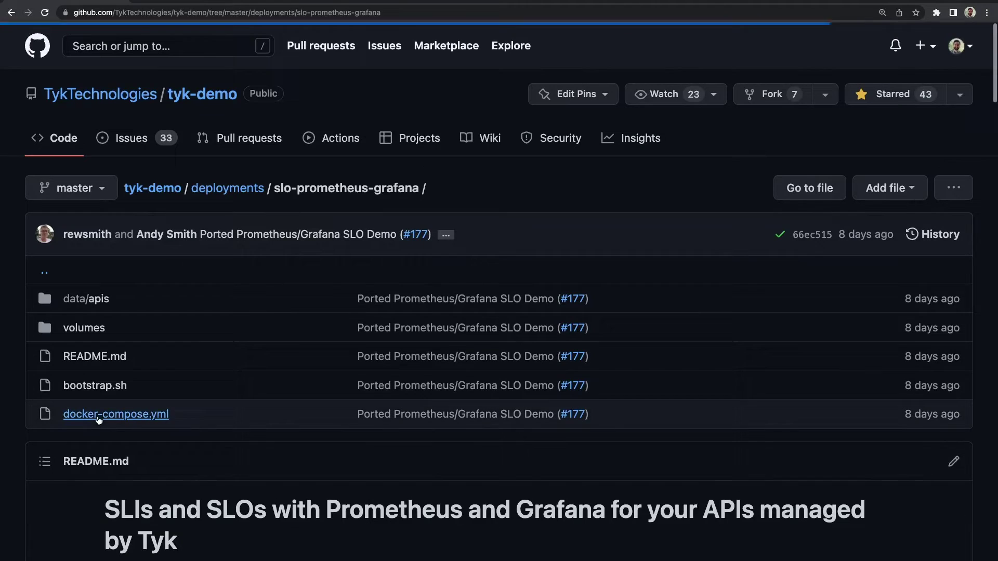
pyautogui.scroll(-10, 243, 380)
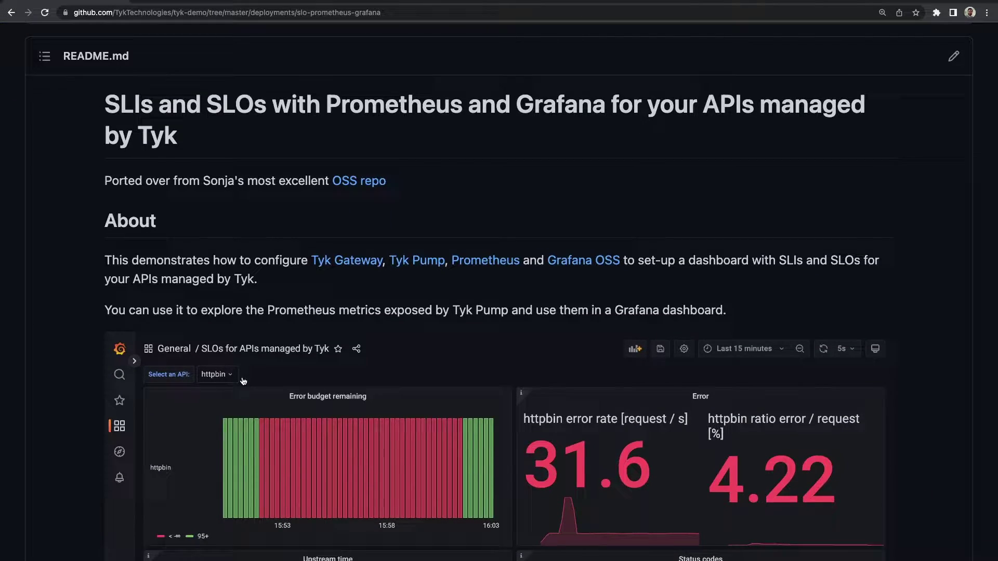
pyautogui.scroll(-10, 243, 380)
pyautogui.scroll(-10, 242, 380)
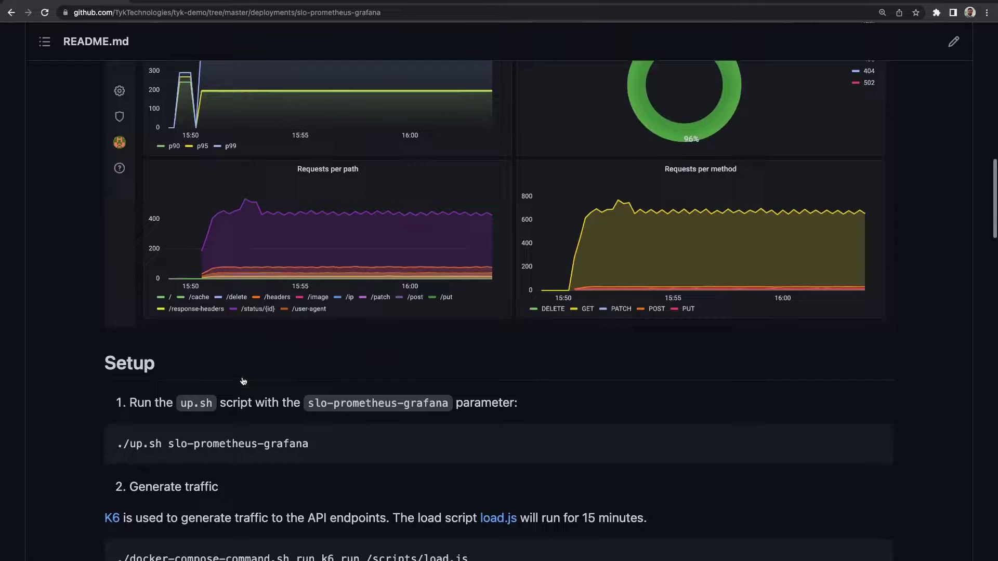
pyautogui.scroll(-3, 243, 380)
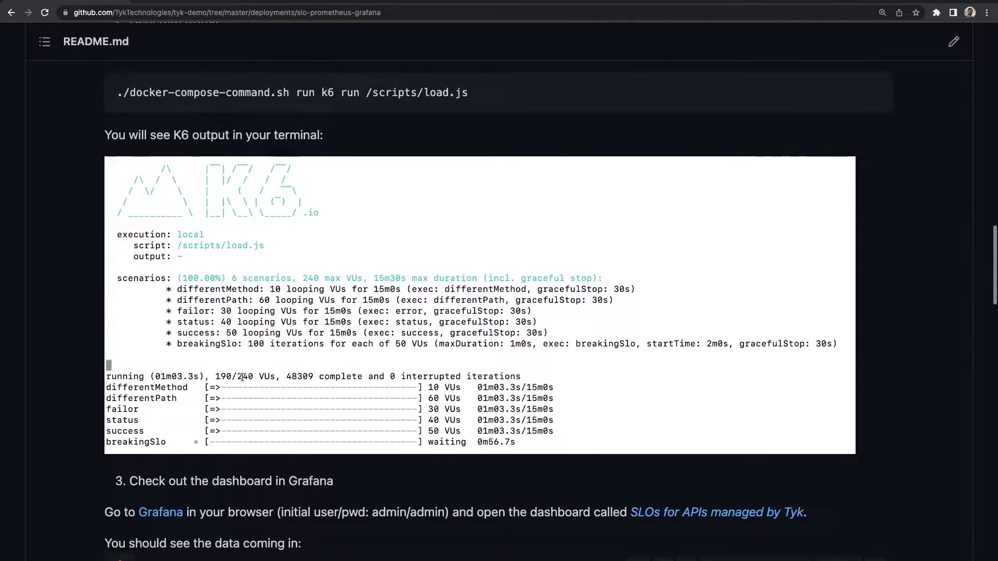
pyautogui.scroll(-3, 242, 379)
pyautogui.scroll(-5, 242, 380)
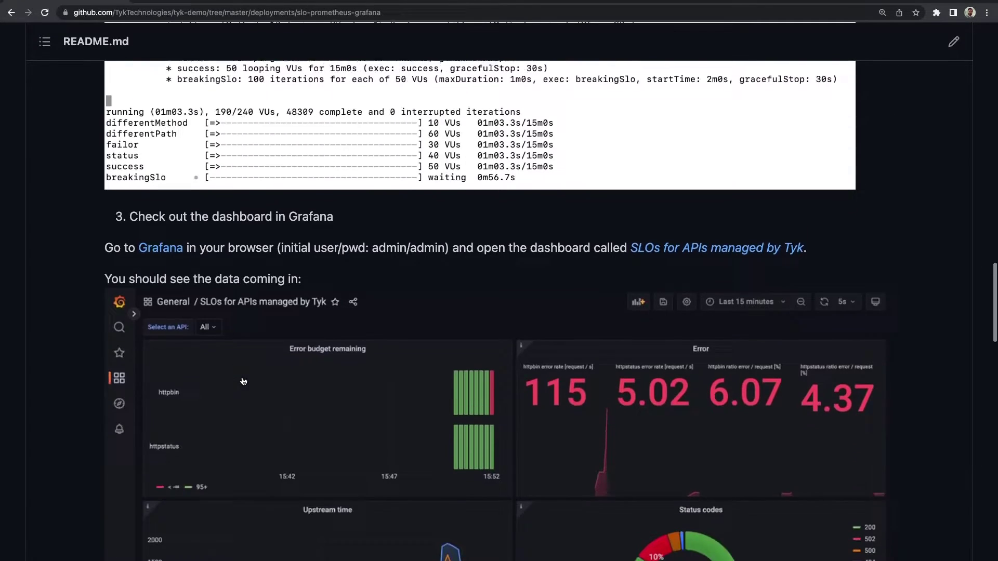
pyautogui.scroll(-5, 242, 381)
pyautogui.scroll(-5, 242, 381)
pyautogui.scroll(-3, 242, 381)
pyautogui.scroll(-5, 243, 381)
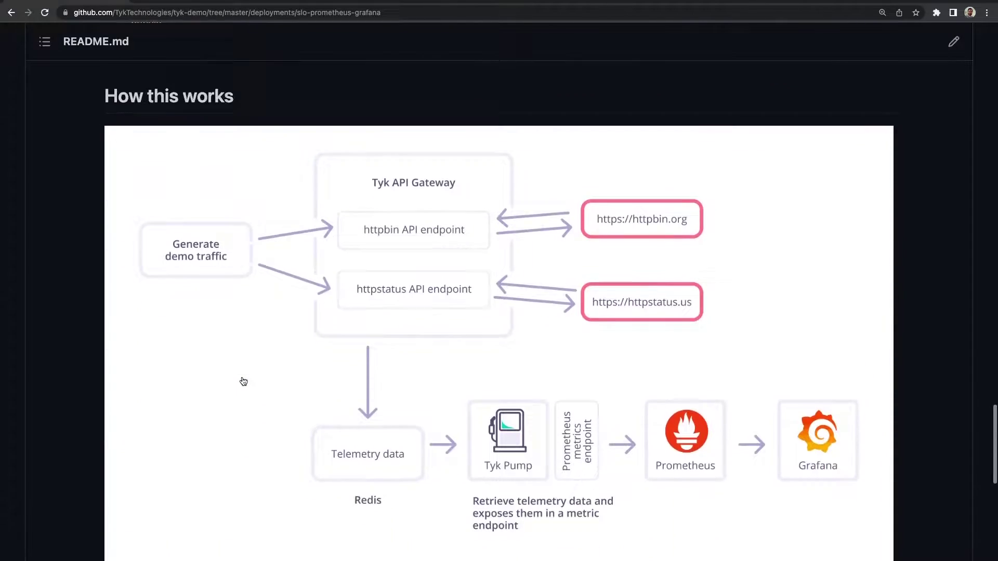
pyautogui.scroll(-2, 243, 380)
pyautogui.scroll(-5, 243, 381)
pyautogui.scroll(-3, 243, 380)
pyautogui.scroll(-3, 243, 379)
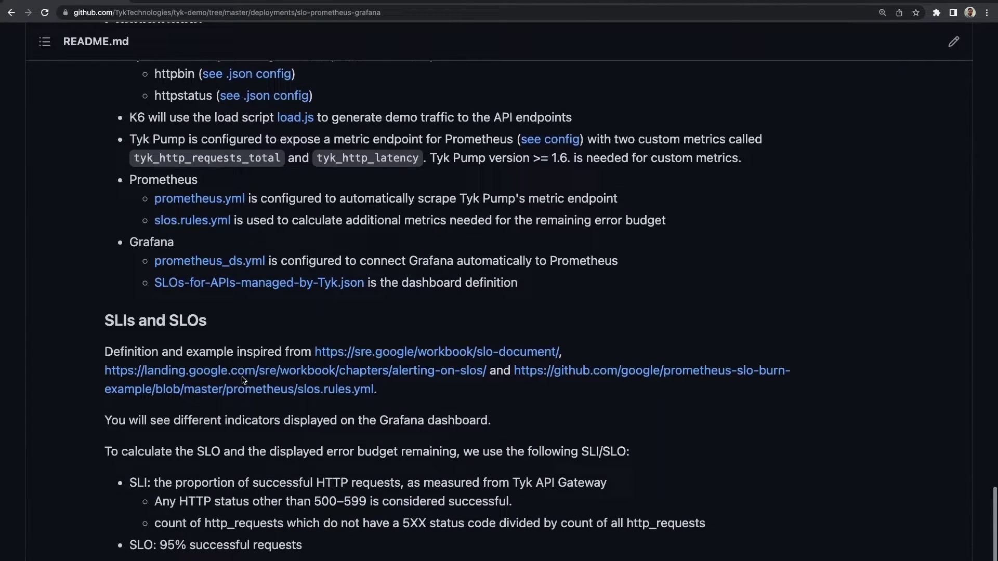
pyautogui.scroll(-5, 242, 421)
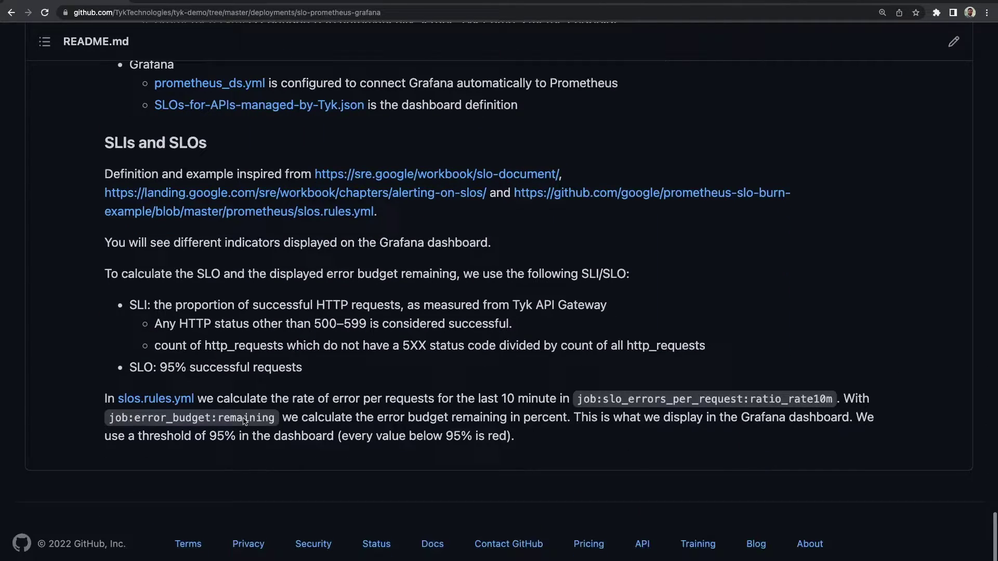
pyautogui.scroll(10, 243, 421)
pyautogui.scroll(8, 242, 422)
pyautogui.scroll(8, 243, 419)
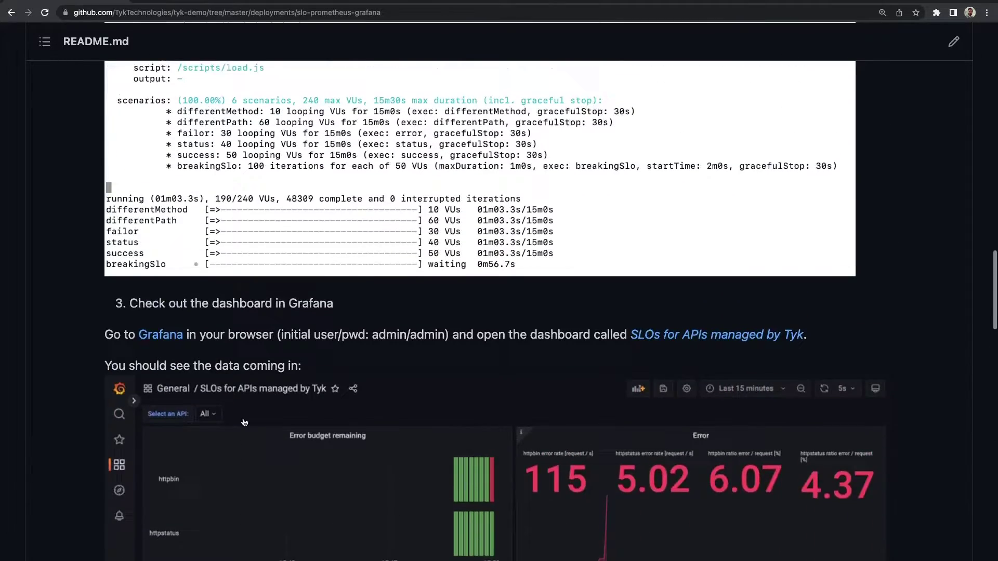
pyautogui.scroll(6, 242, 419)
pyautogui.scroll(-3, 243, 419)
pyautogui.scroll(-2, 315, 324)
pyautogui.scroll(1, 315, 324)
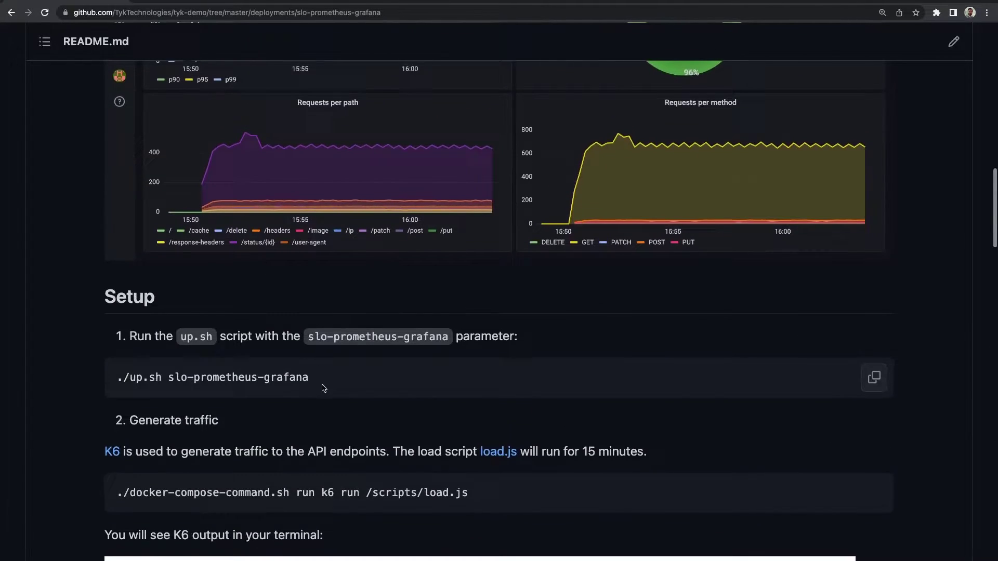
pyautogui.moveTo(313, 379); pyautogui.dragTo(115, 382)
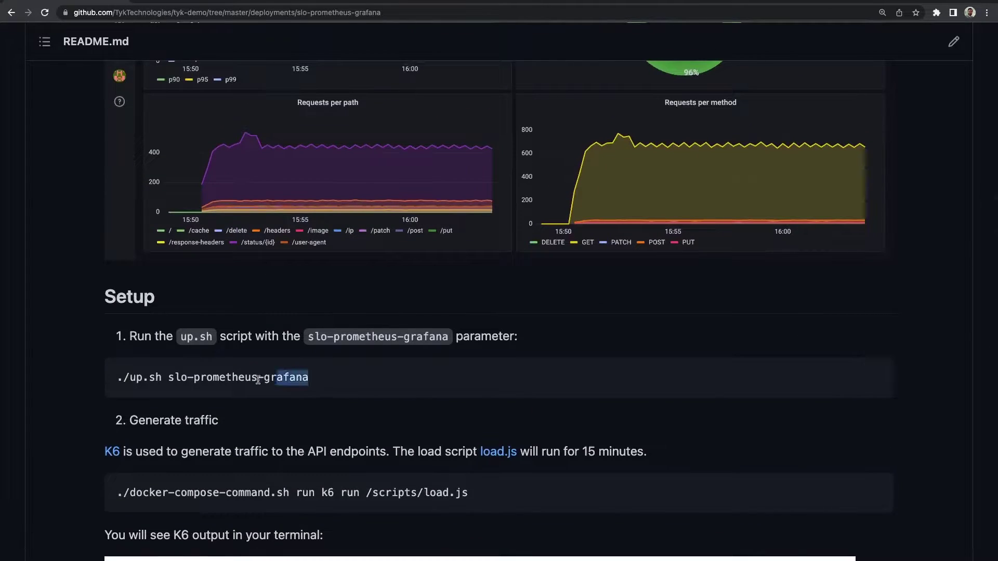
# Copy the './up.sh slo-prometheus-grafana' command, then select the Grafana URL in the bootstrap output
pyautogui.rightClick(133, 377)
pyautogui.click(160, 402)
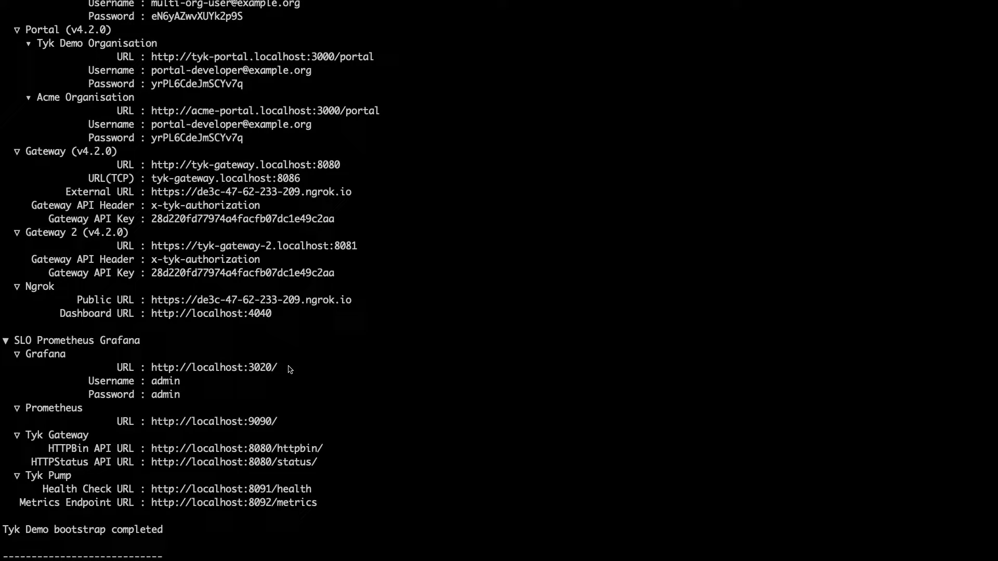
pyautogui.moveTo(150, 366); pyautogui.dragTo(279, 368)
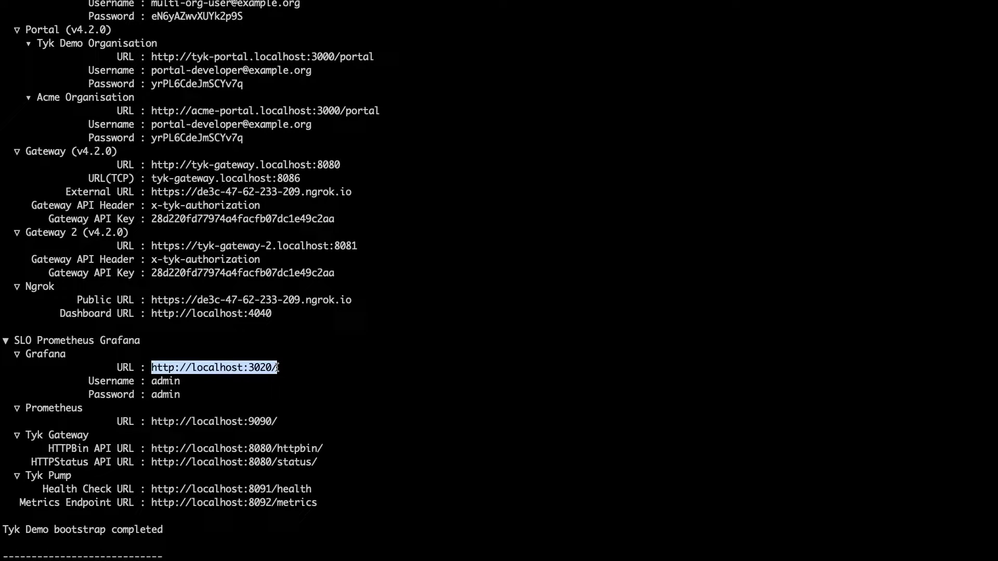
pyautogui.press('super+Tab')
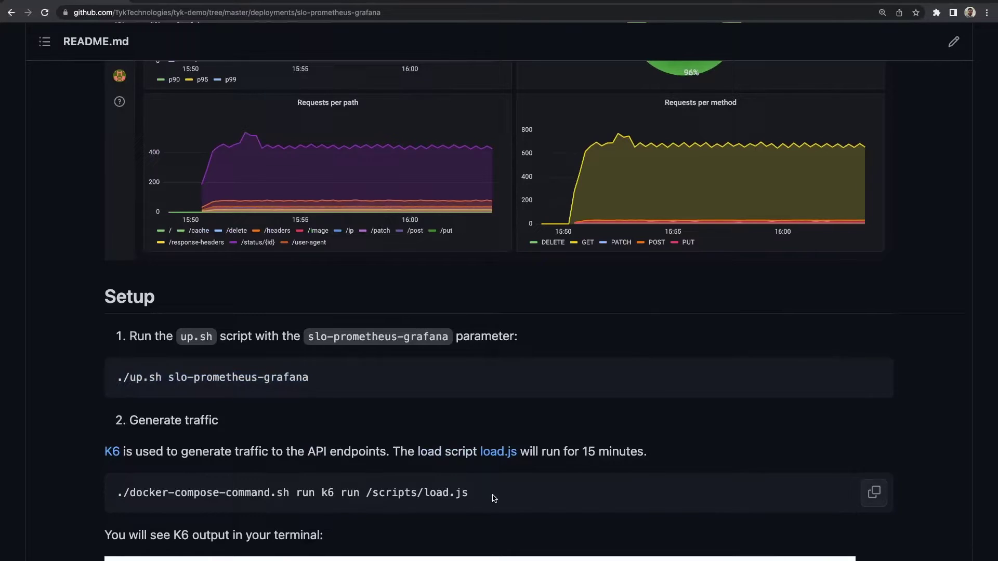
# Copy the k6 docker-compose-command.sh load-test command from the README and run it in iTerm2
pyautogui.moveTo(470, 494); pyautogui.dragTo(114, 492)
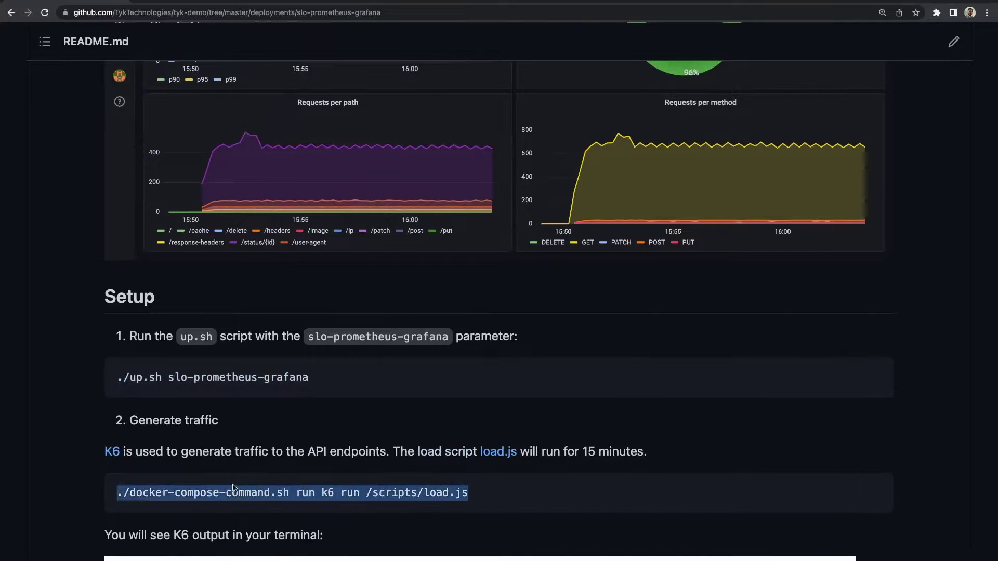
pyautogui.rightClick(129, 491)
pyautogui.click(164, 499)
pyautogui.hotkey('alt', 'Tab')
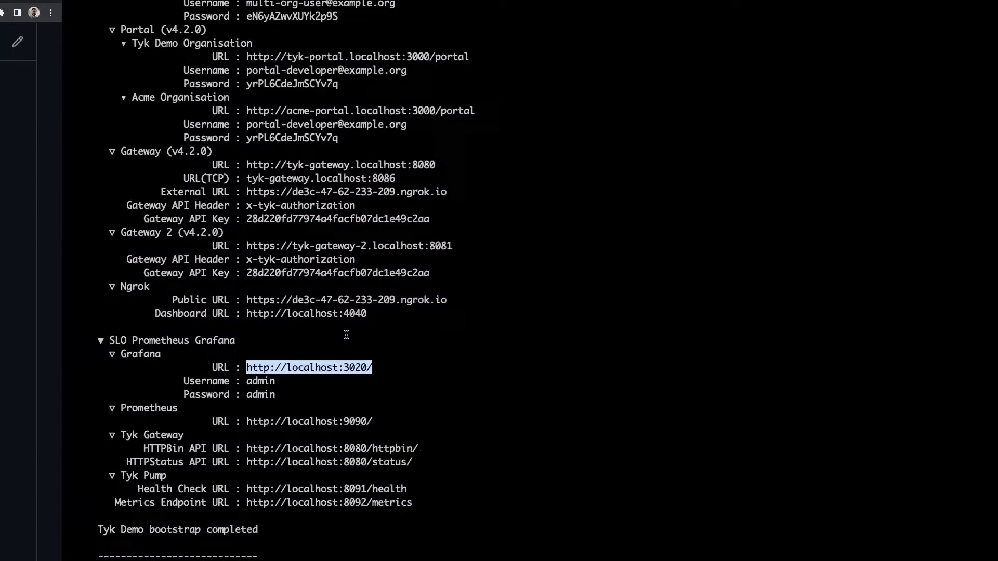
pyautogui.rightClick(173, 208)
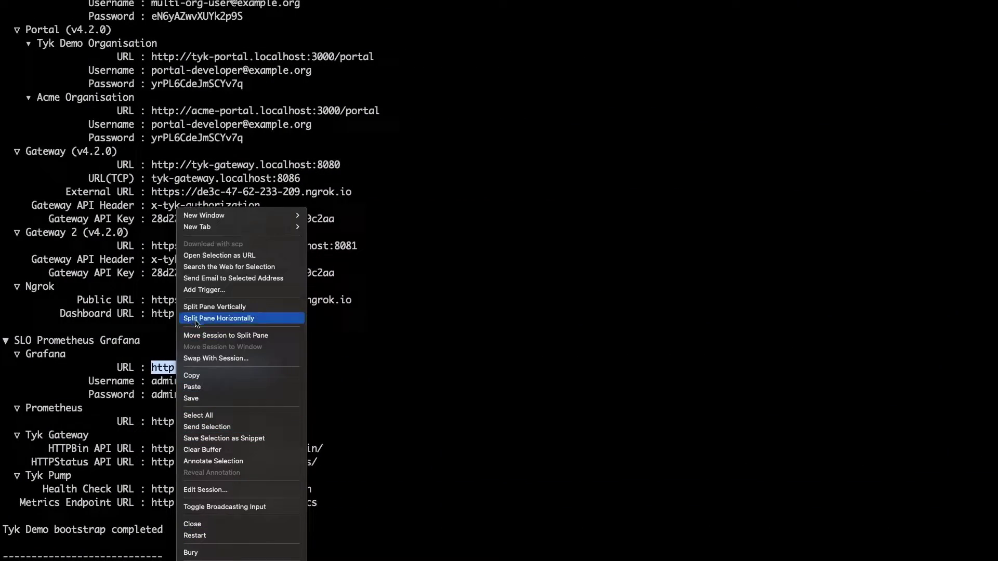
pyautogui.click(350, 515)
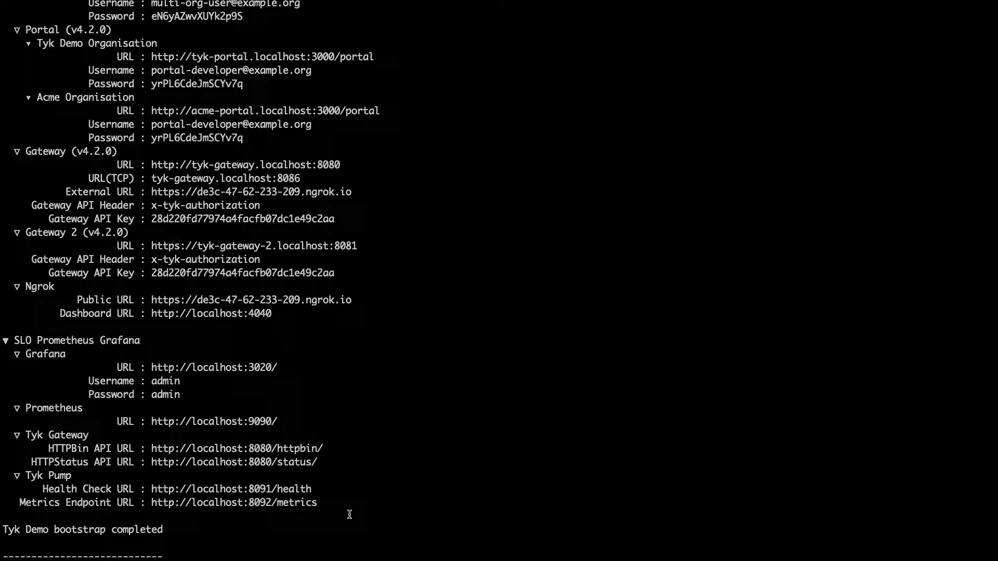
pyautogui.press('Return')
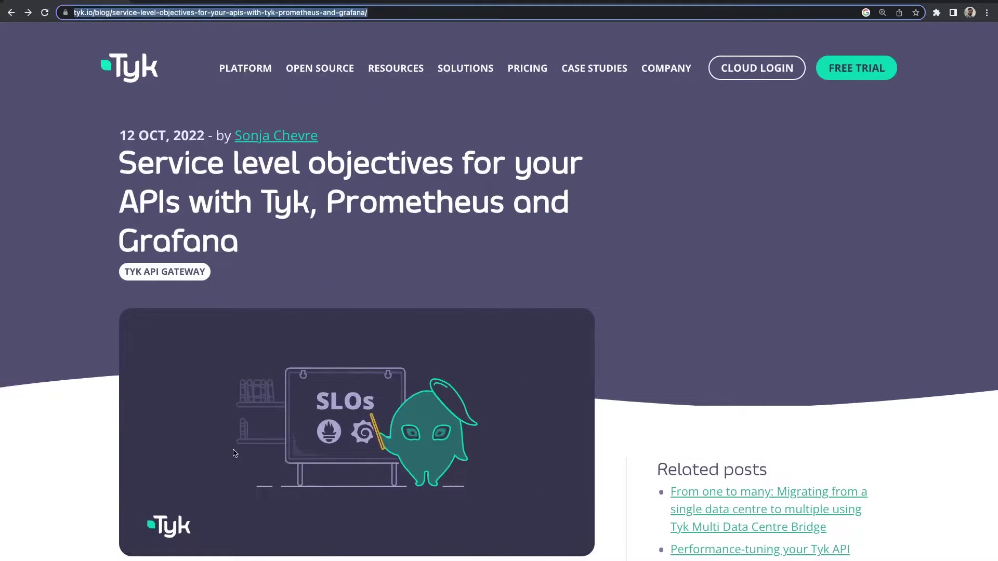
# Log into Grafana at localhost:3020 as admin and enter the new password in both fields
pyautogui.click(392, 13)
pyautogui.write('lo')
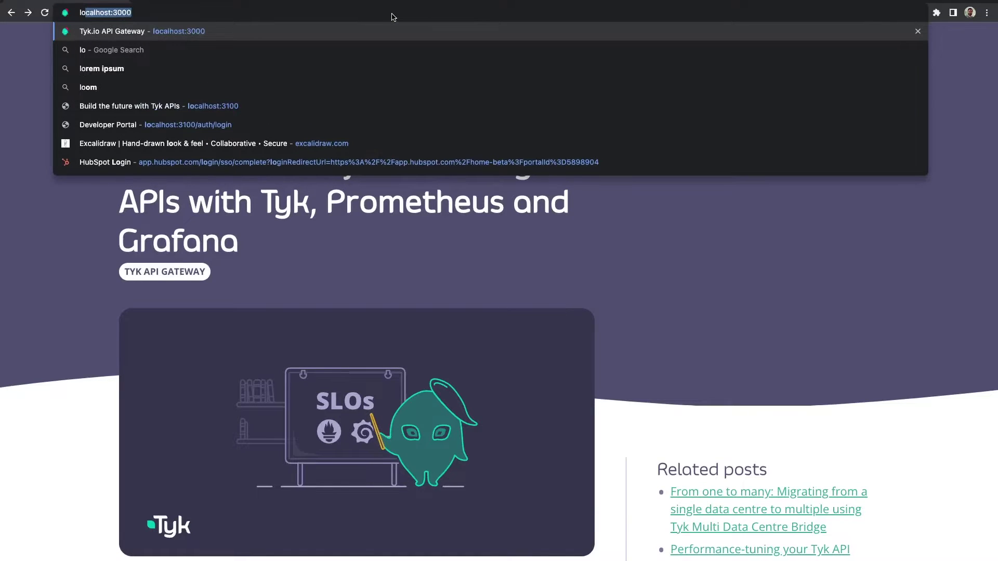
pyautogui.write('ca')
pyautogui.press('Down')
pyautogui.press('Down')
pyautogui.press('Down')
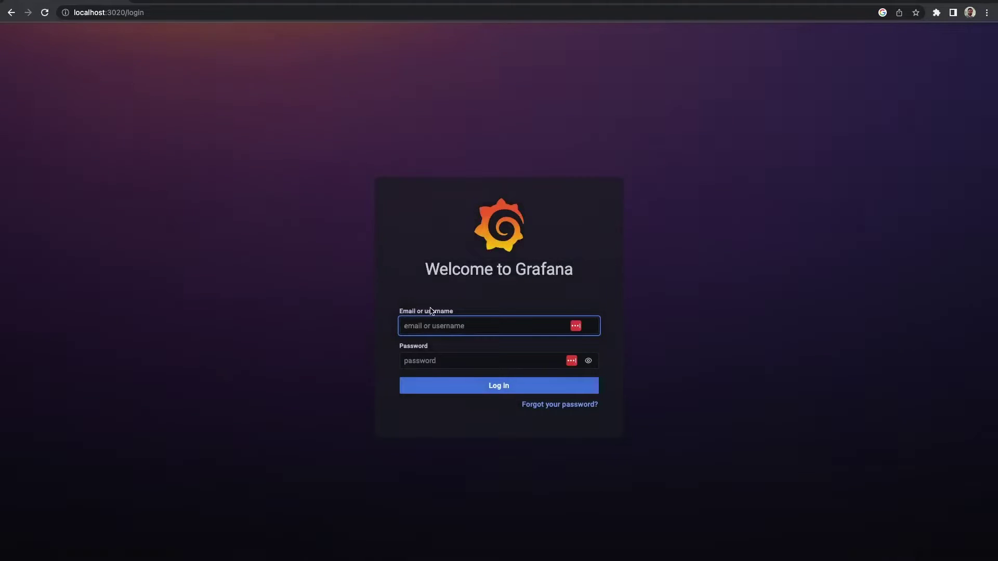
pyautogui.write('admin')
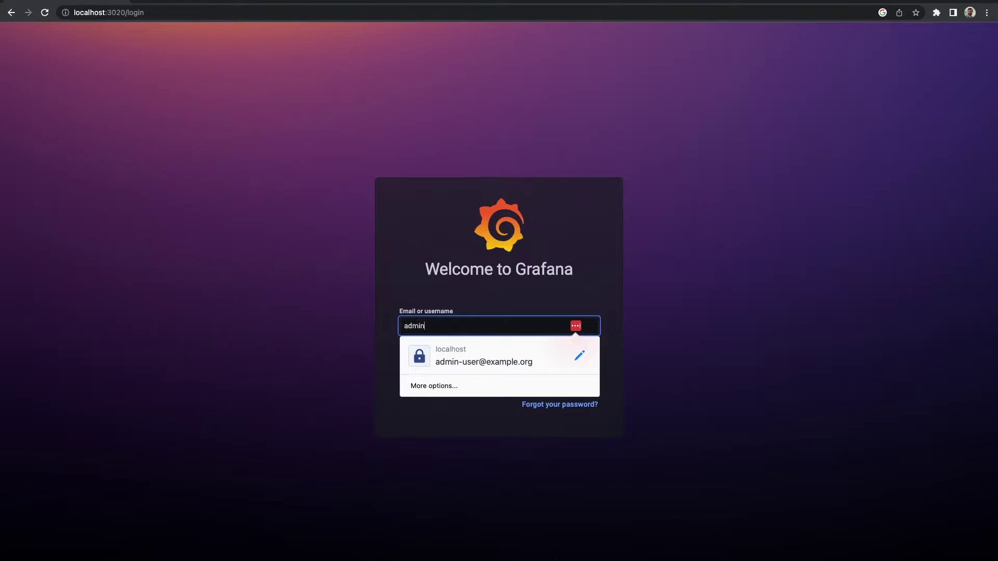
pyautogui.click(416, 361)
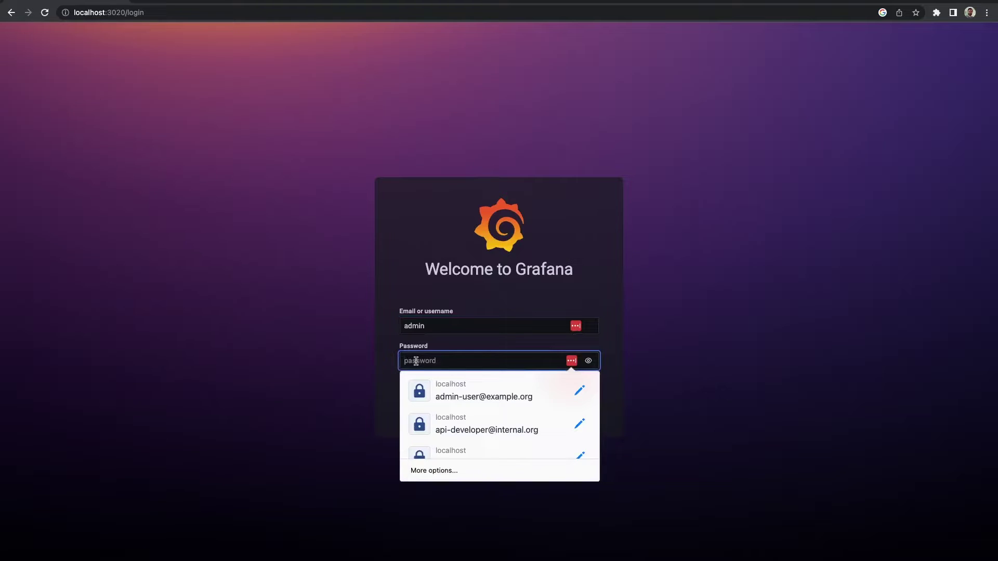
pyautogui.click(464, 388)
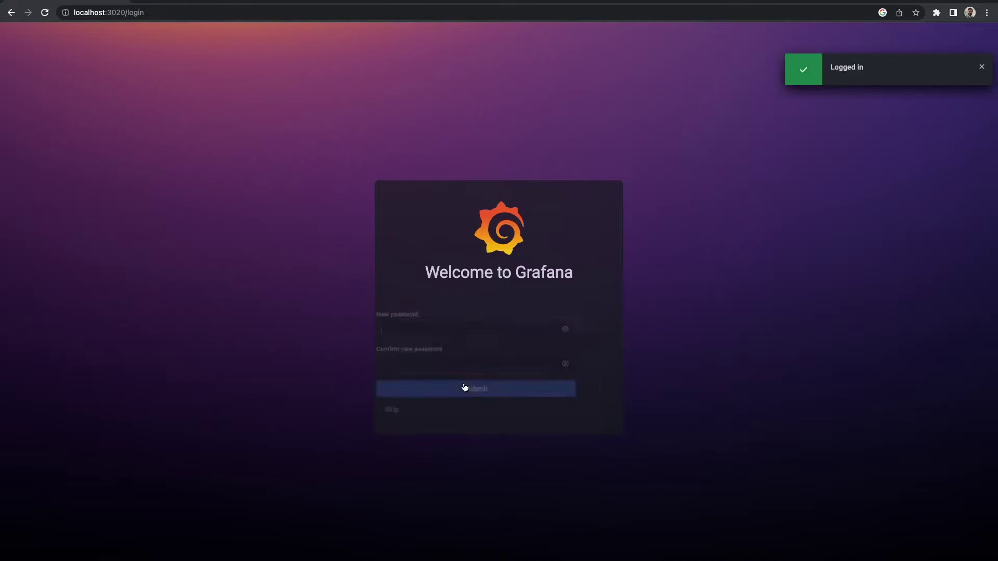
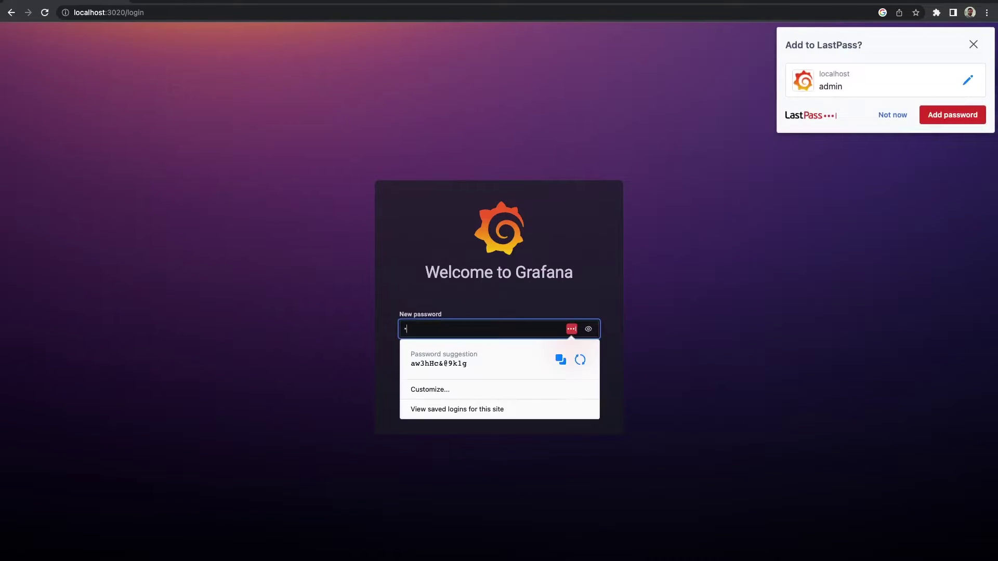
pyautogui.click(686, 331)
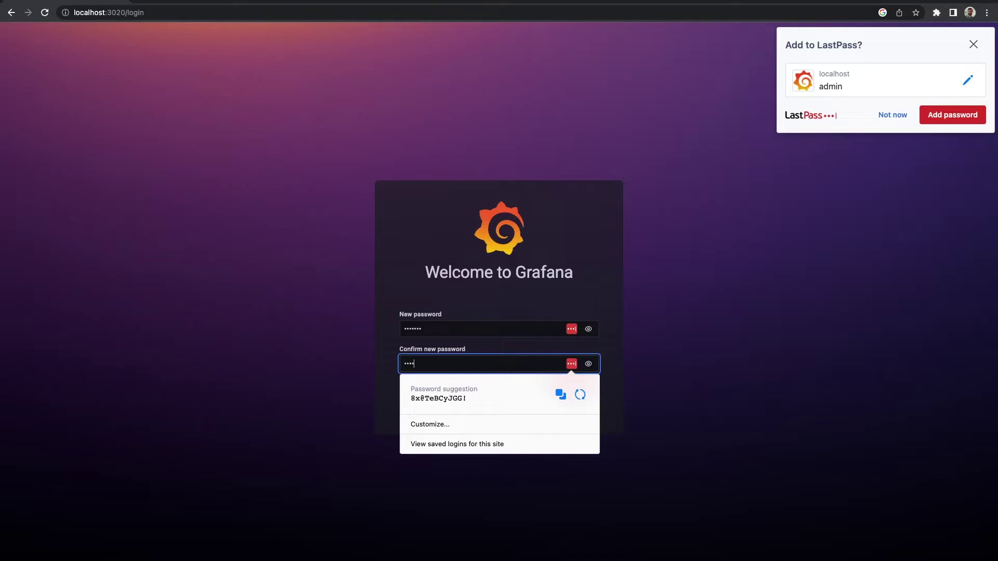
pyautogui.click(639, 323)
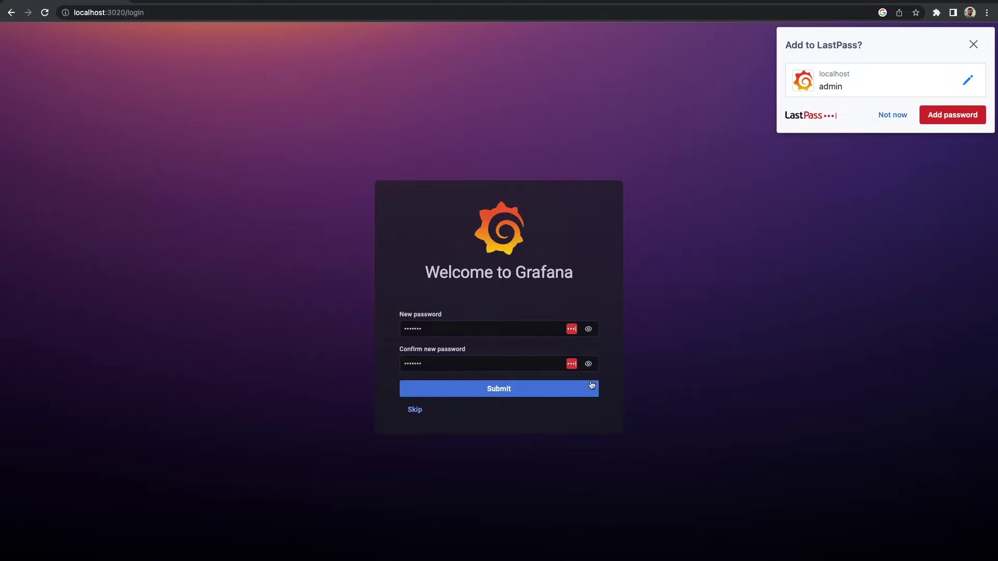
# Submit the new password, then view the 'SLOs for APIs managed by Tyk' dashboard over the last 5 minutes
pyautogui.click(553, 390)
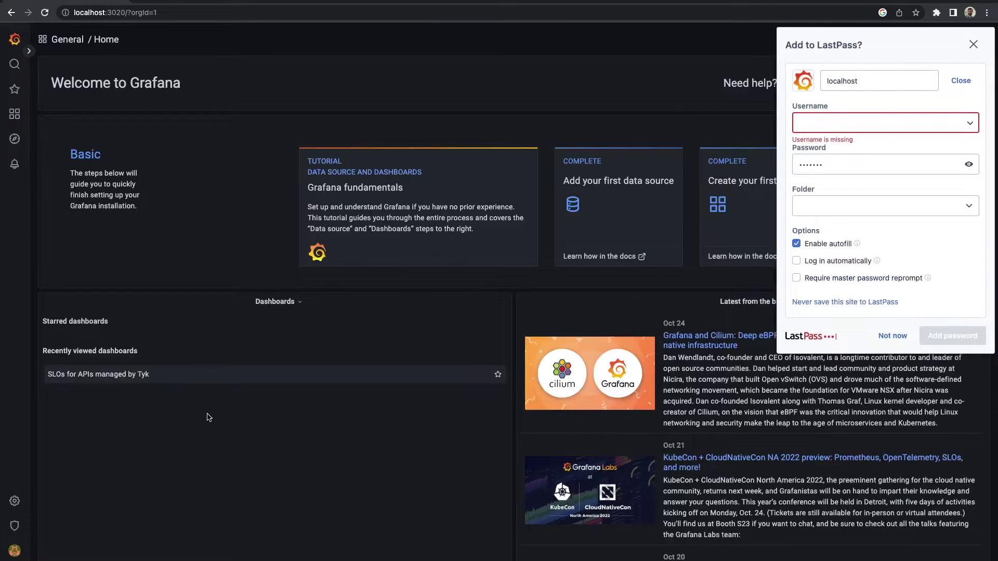
pyautogui.click(973, 44)
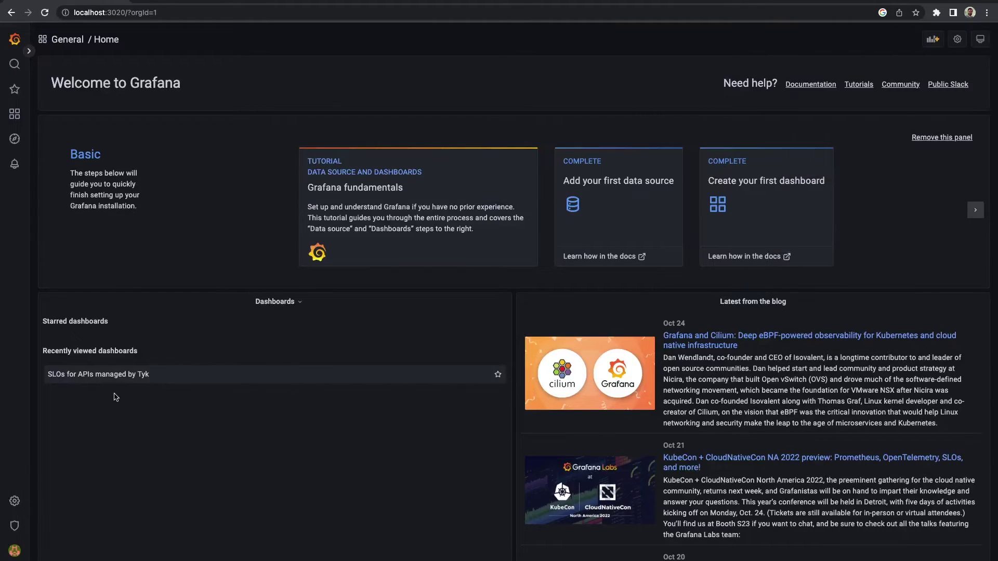
pyautogui.click(112, 376)
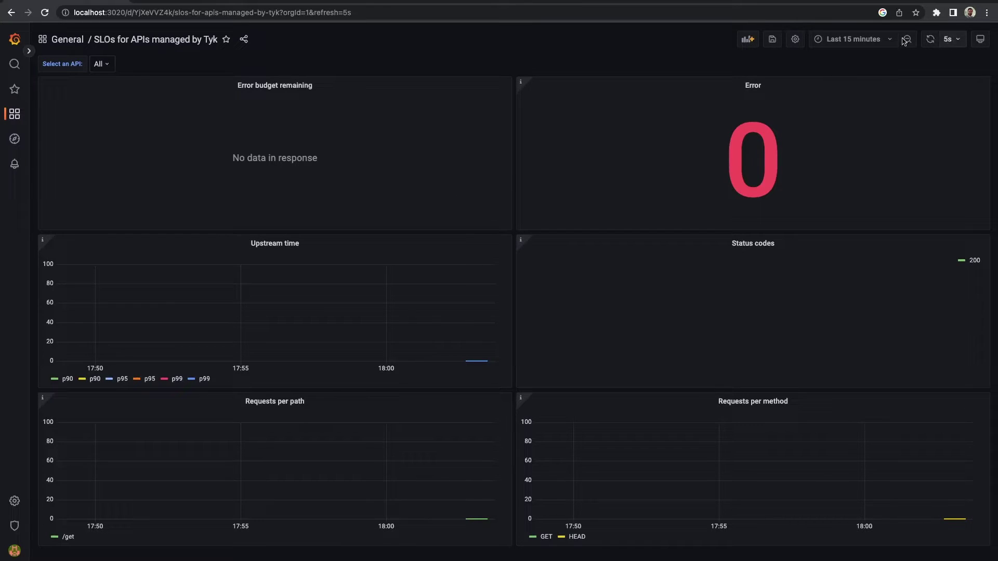
pyautogui.click(853, 39)
pyautogui.click(842, 89)
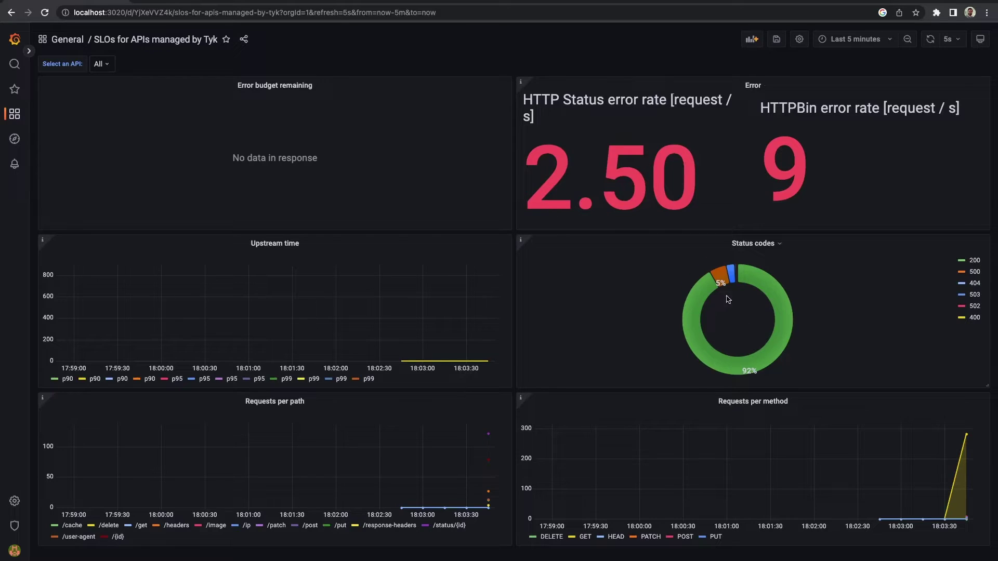
pyautogui.hotkey('ctrl', 'Left')
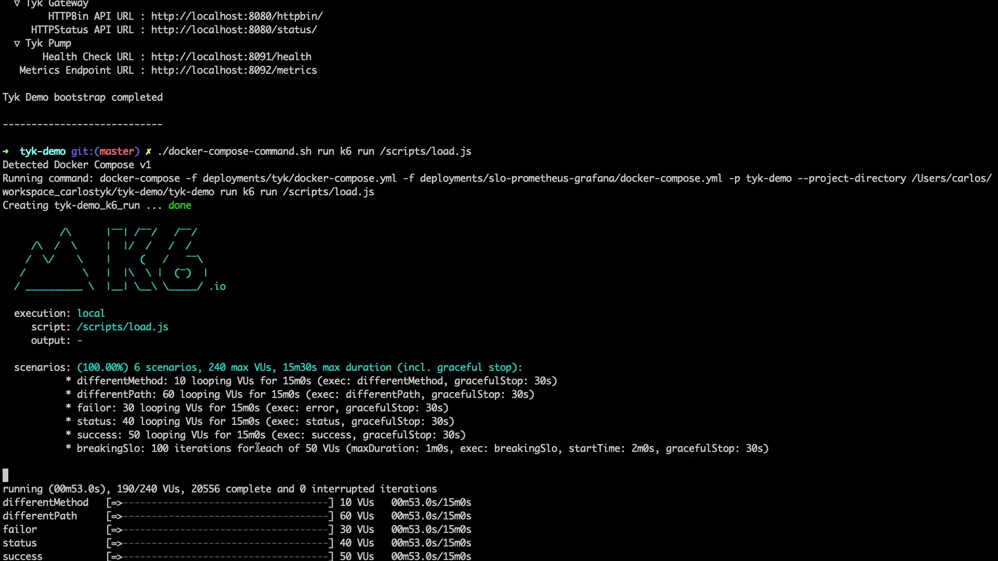
pyautogui.hotkey('ctrl', 'Right')
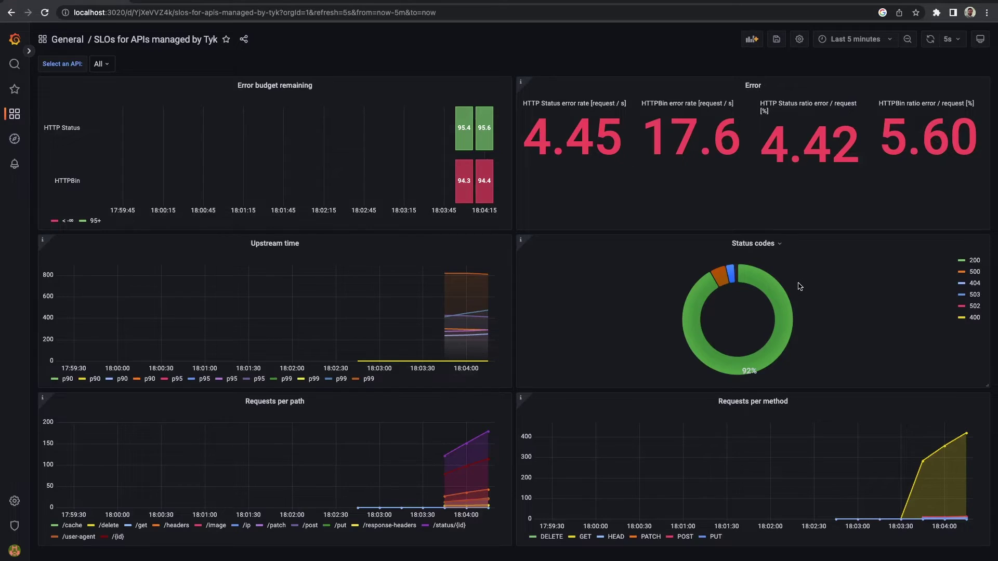
pyautogui.click(107, 66)
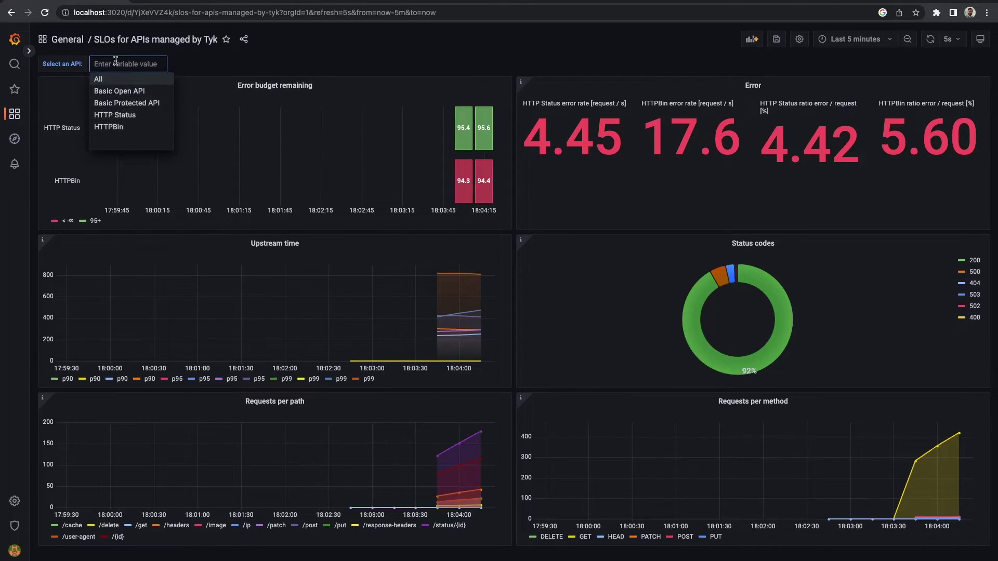
pyautogui.click(121, 128)
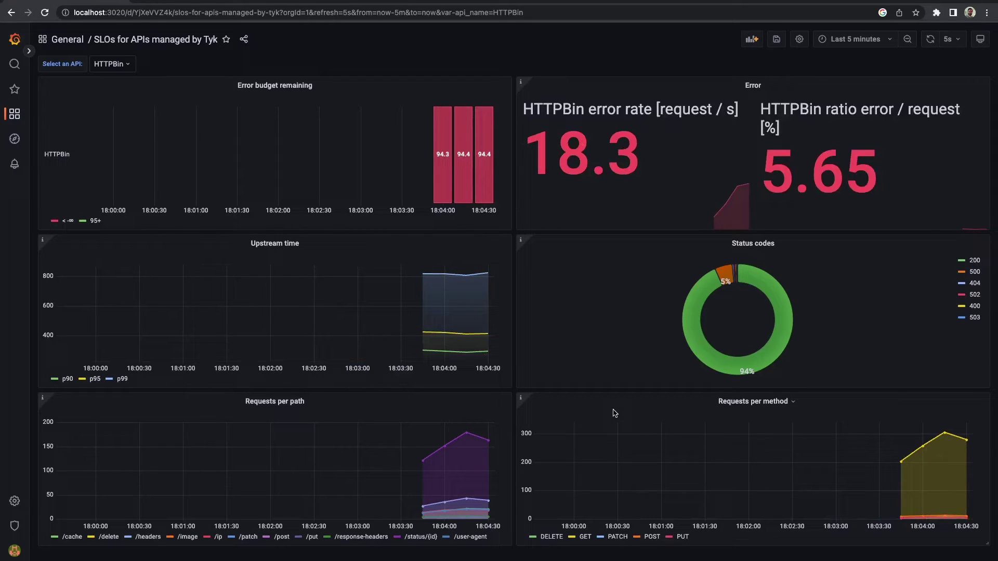
pyautogui.click(109, 63)
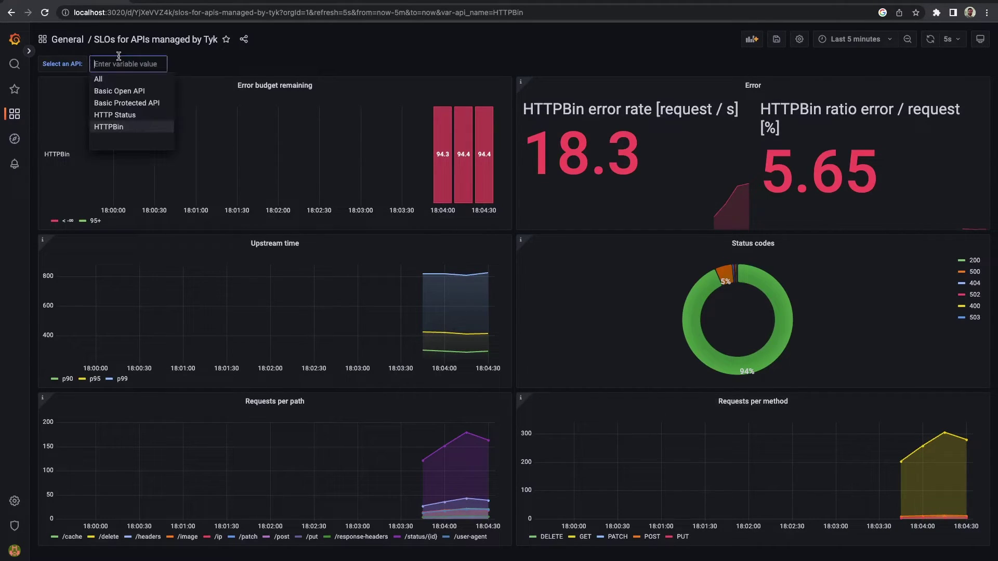
pyautogui.click(122, 117)
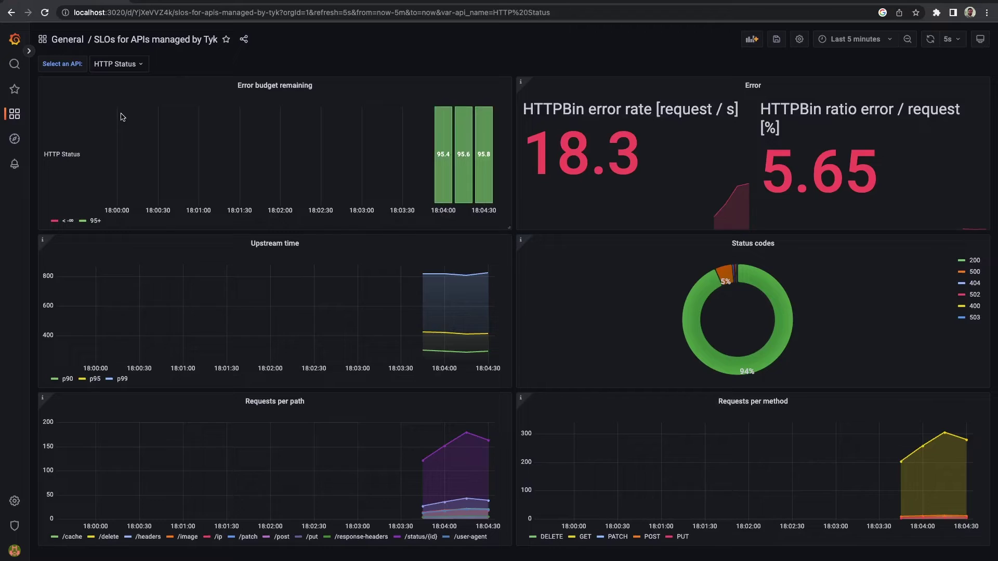
pyautogui.click(130, 64)
pyautogui.click(113, 81)
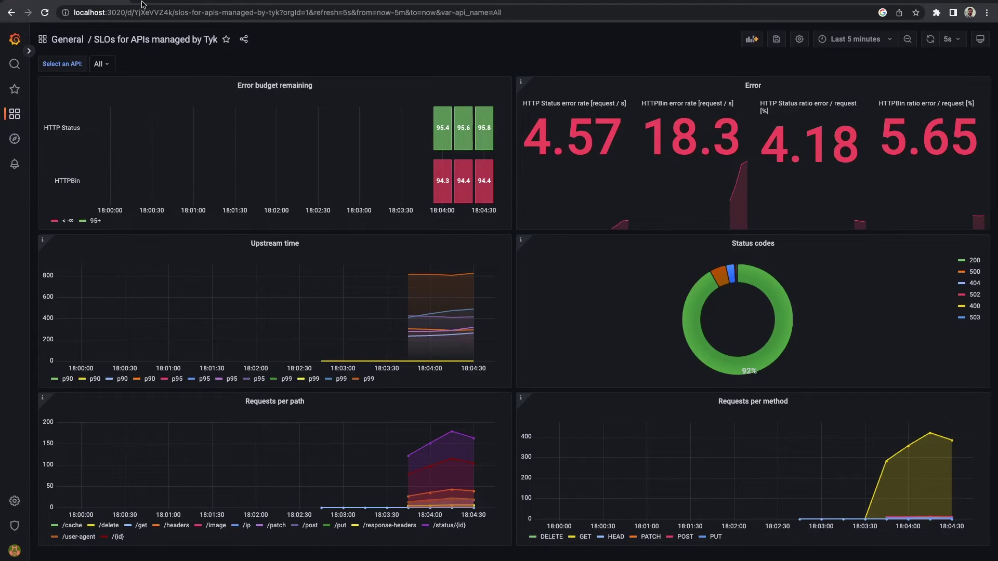
# Search Google for 'SLO sonja tyk grafana' in a new tab and open Tyk's SLO blog post
pyautogui.hotkey('ctrl', 't')
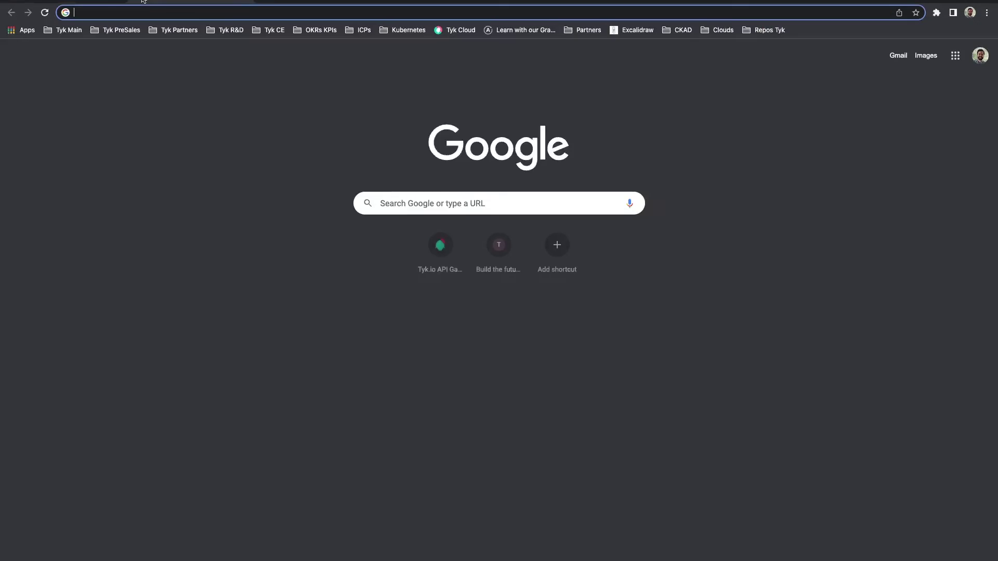
pyautogui.write('slo')
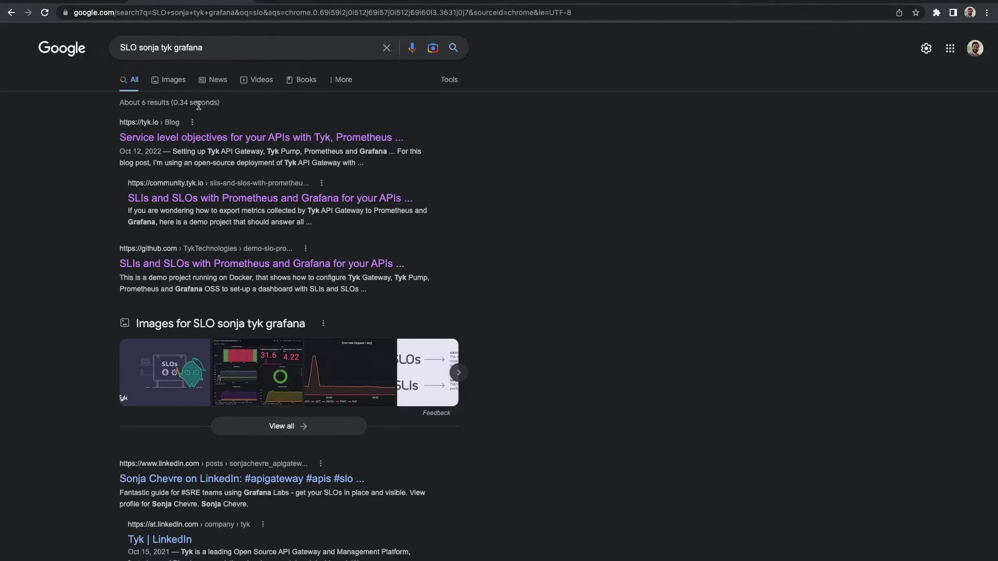
pyautogui.click(189, 137)
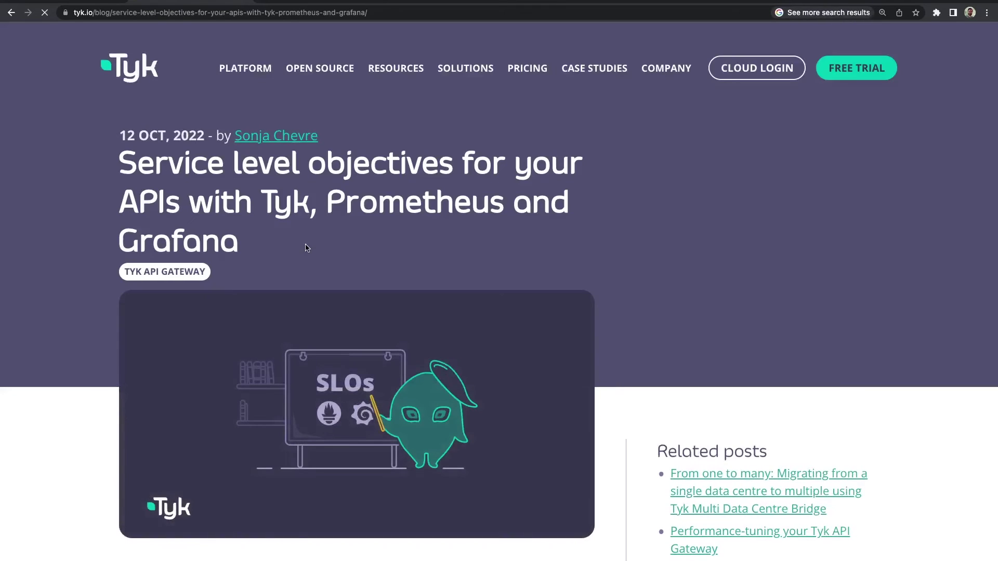
pyautogui.scroll(-5, 312, 247)
pyautogui.scroll(-4, 312, 247)
pyautogui.scroll(-4, 312, 248)
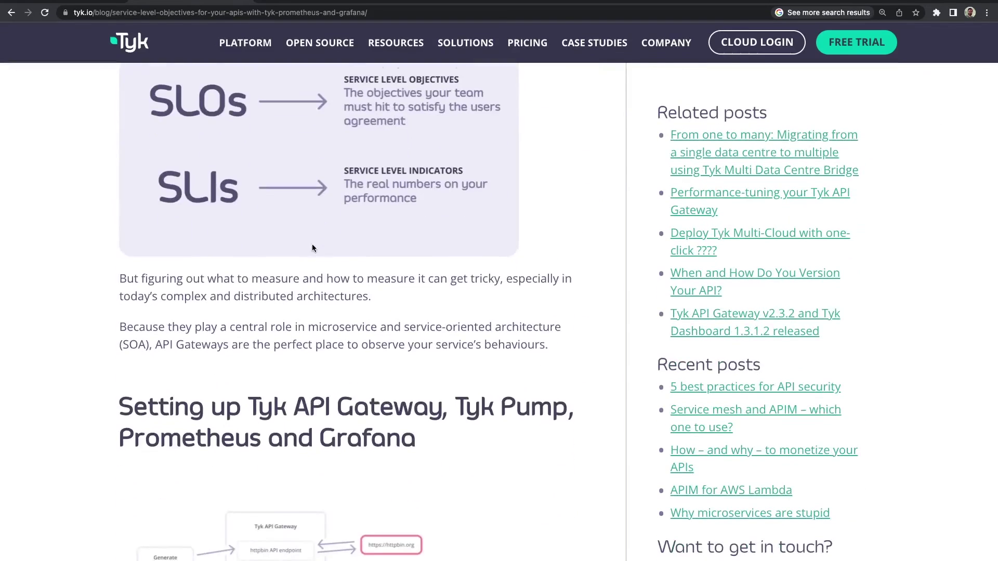
pyautogui.scroll(-4, 312, 247)
pyautogui.scroll(-5, 312, 244)
pyautogui.scroll(-4, 312, 244)
pyautogui.scroll(-5, 313, 244)
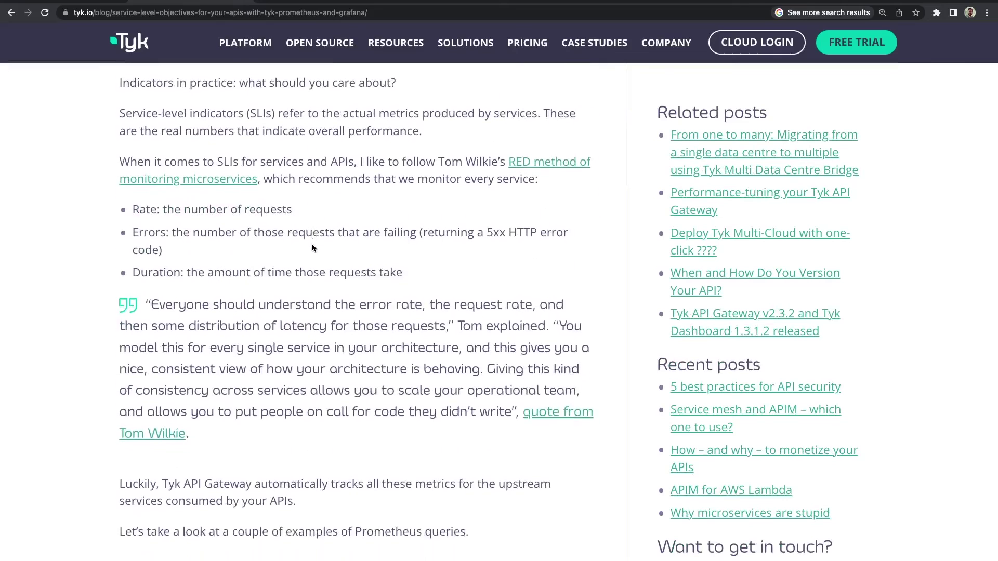
pyautogui.scroll(-2, 312, 245)
pyautogui.scroll(-4, 313, 243)
pyautogui.scroll(-2, 312, 244)
pyautogui.scroll(-4, 312, 244)
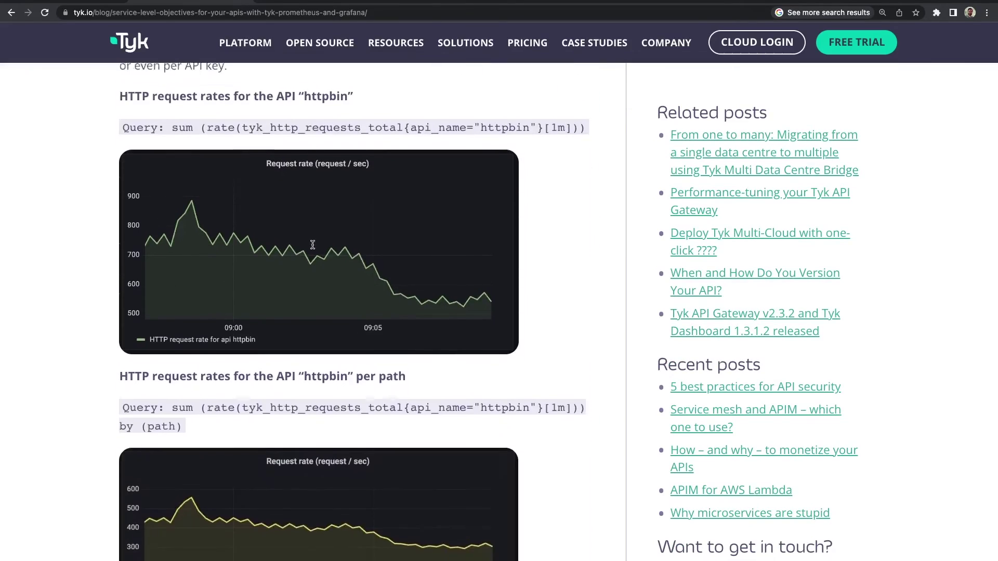
pyautogui.scroll(-3, 313, 244)
pyautogui.scroll(-4, 312, 247)
pyautogui.scroll(-4, 313, 247)
pyautogui.scroll(-3, 313, 248)
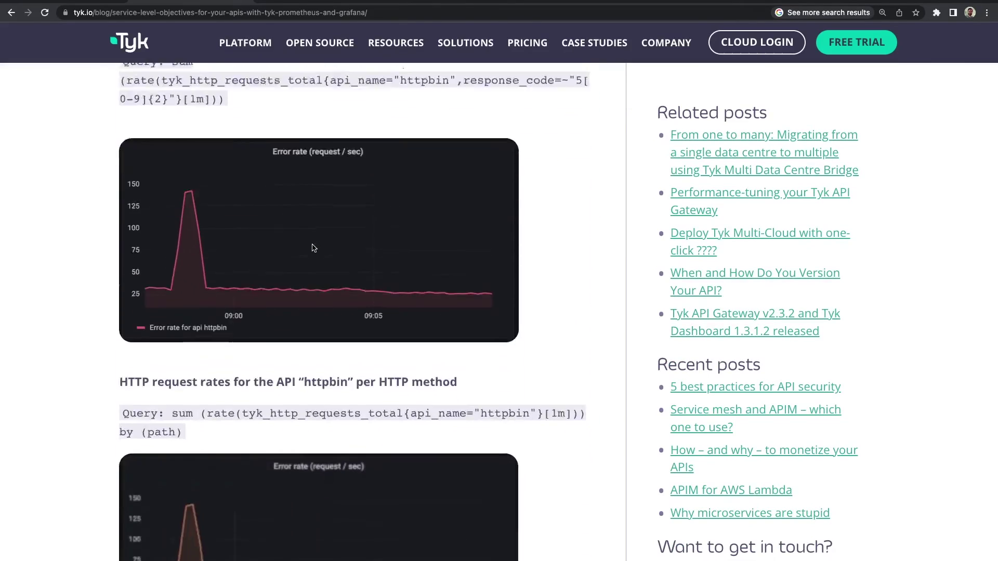
pyautogui.scroll(-4, 313, 247)
pyautogui.scroll(-5, 312, 247)
pyautogui.scroll(-4, 312, 247)
pyautogui.scroll(-4, 312, 247)
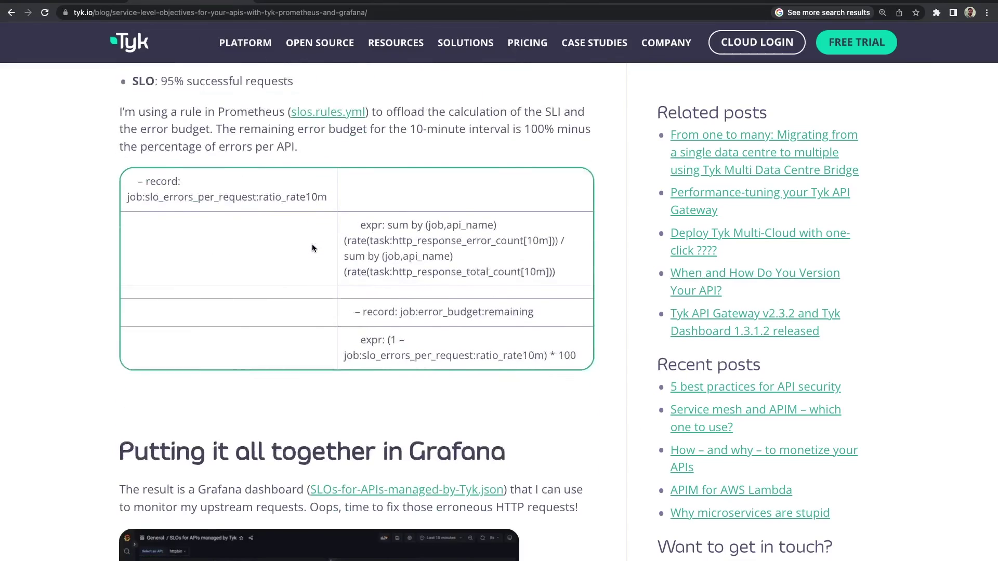
pyautogui.scroll(-3, 312, 247)
pyautogui.scroll(-4, 312, 247)
pyautogui.scroll(-5, 312, 248)
pyautogui.scroll(-2, 312, 248)
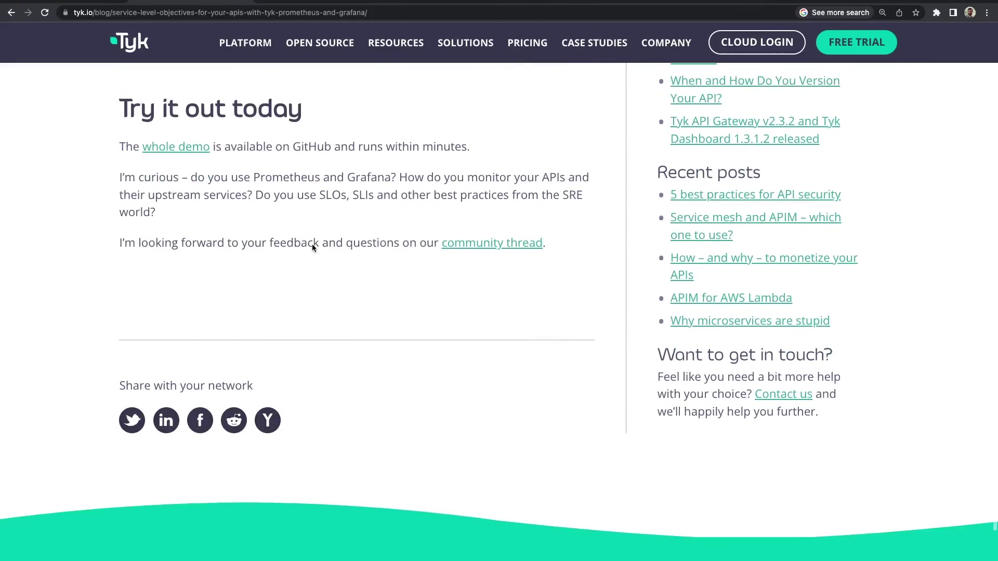
pyautogui.scroll(-2, 312, 248)
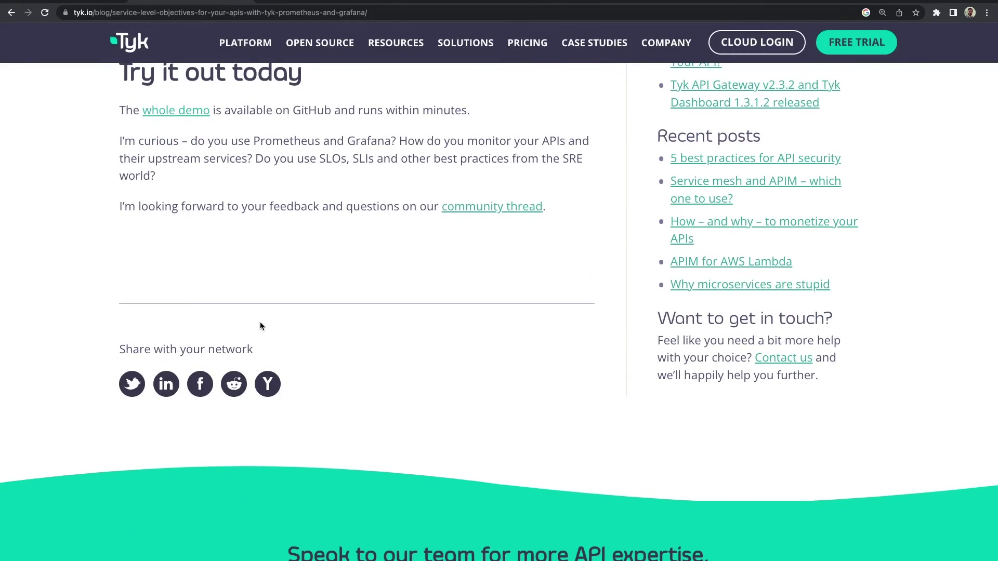